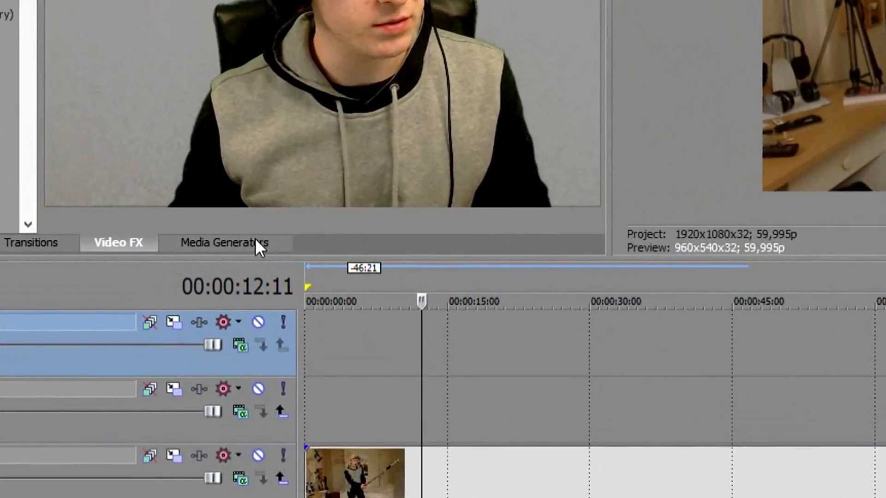
# Add a red Solid Color clip to track 2 and a white Solid Color clip above it on track 1.
pyautogui.click(215, 254)
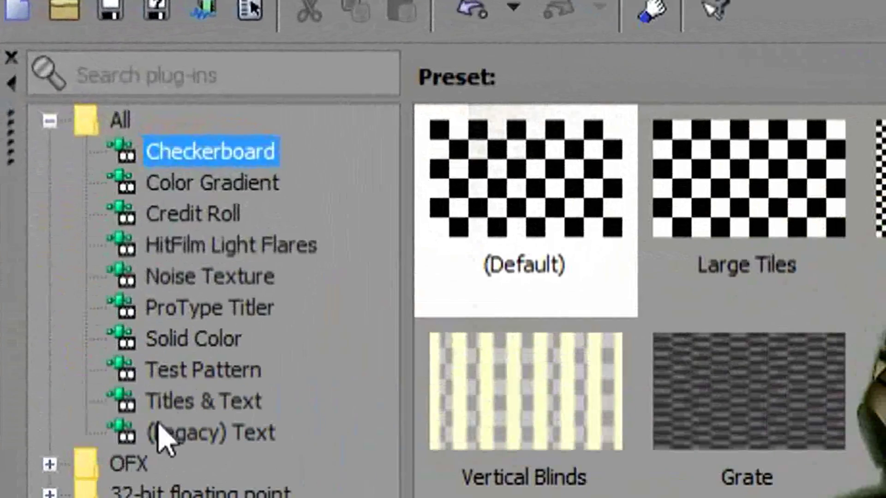
pyautogui.click(204, 343)
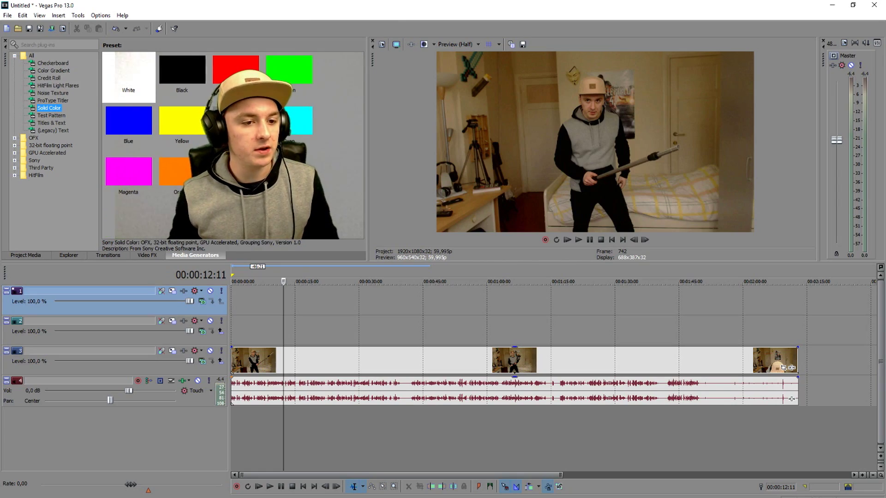
pyautogui.moveTo(236, 69); pyautogui.dragTo(337, 263)
pyautogui.moveTo(334, 323); pyautogui.dragTo(338, 329)
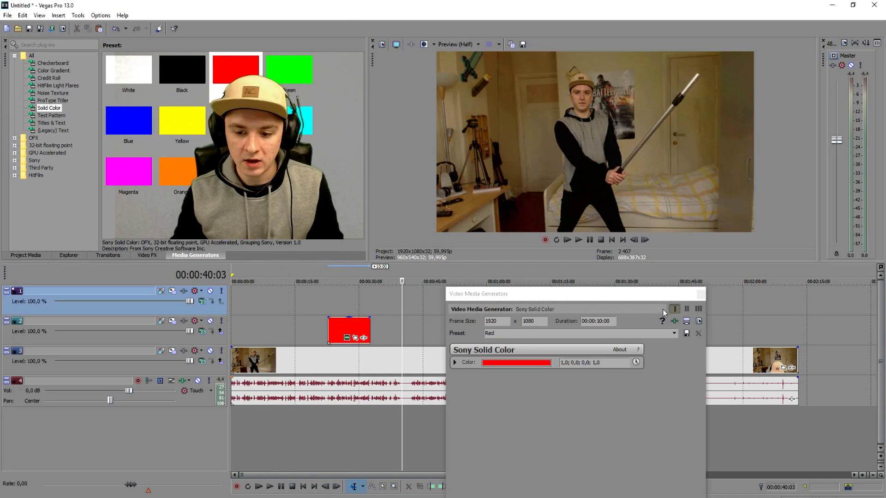
pyautogui.click(701, 294)
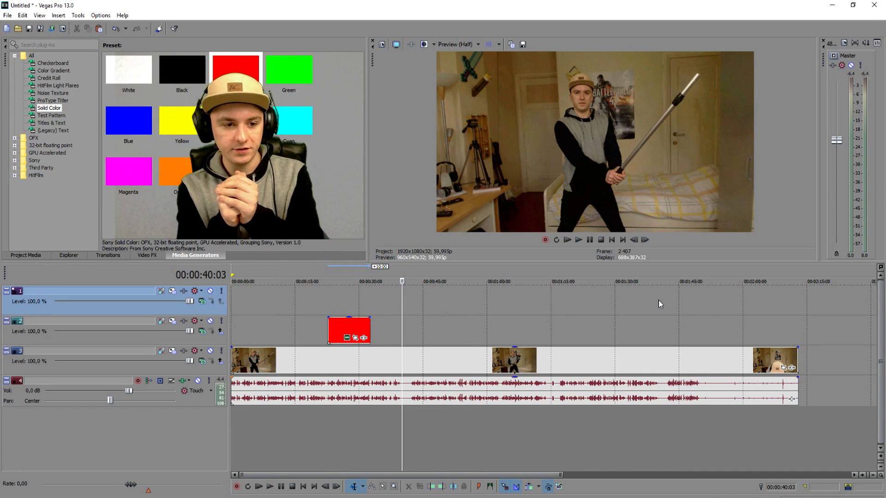
pyautogui.moveTo(129, 74); pyautogui.dragTo(337, 296)
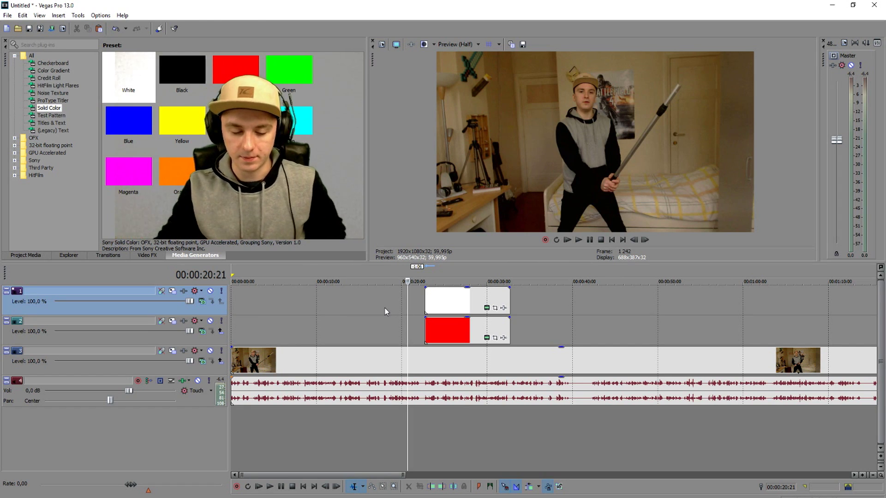
# Move the white and red clips to the very start of the timeline, keeping them on tracks 1 and 2.
pyautogui.scroll(2, 568, 354)
pyautogui.scroll(-1, 622, 335)
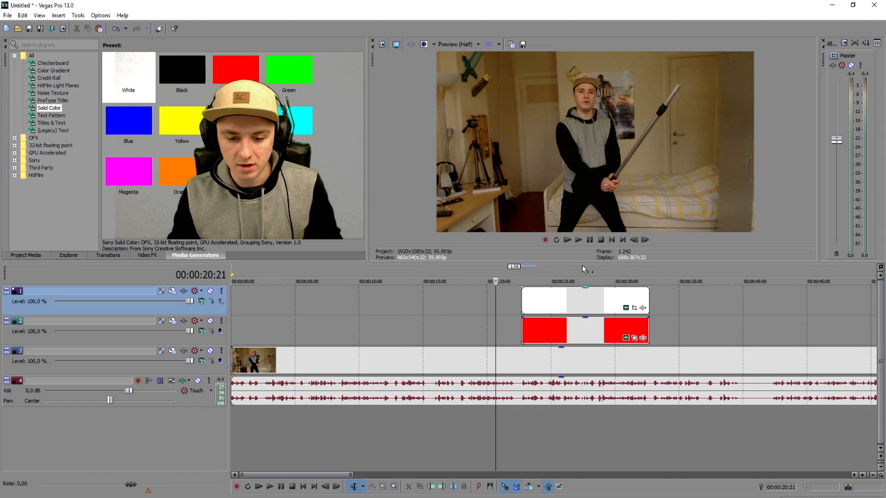
pyautogui.click(614, 240)
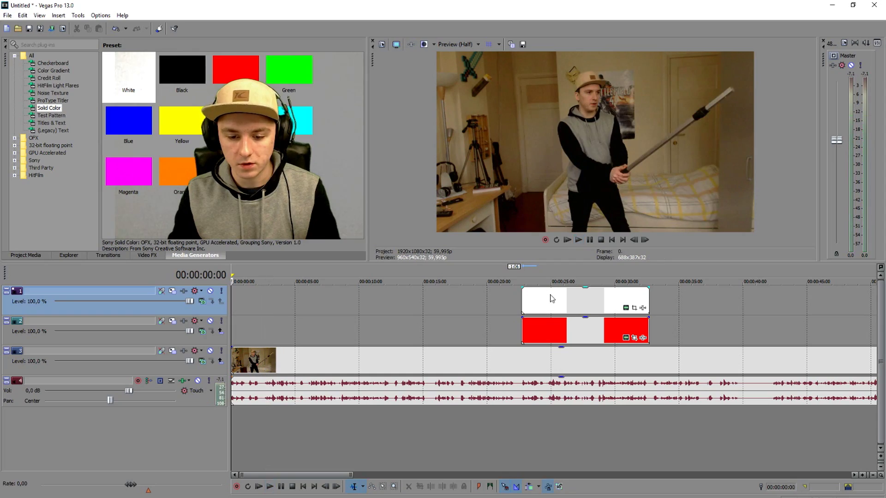
pyautogui.moveTo(554, 298); pyautogui.dragTo(236, 292)
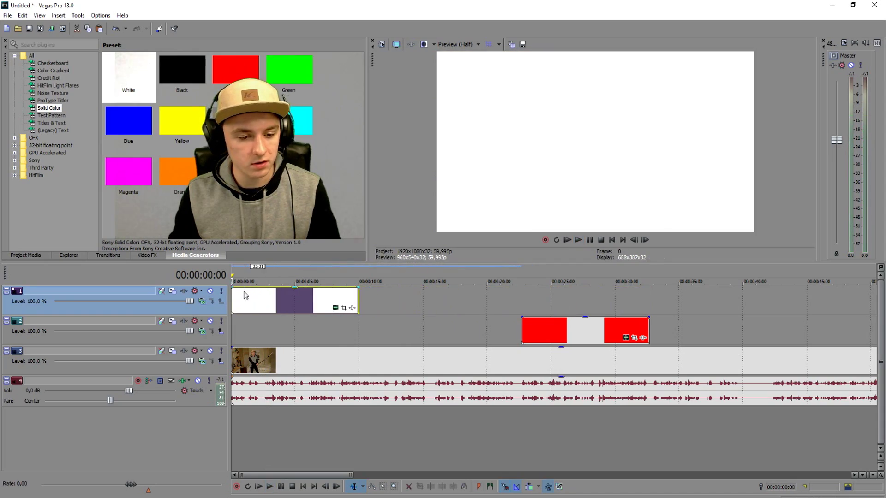
pyautogui.moveTo(618, 337); pyautogui.dragTo(328, 335)
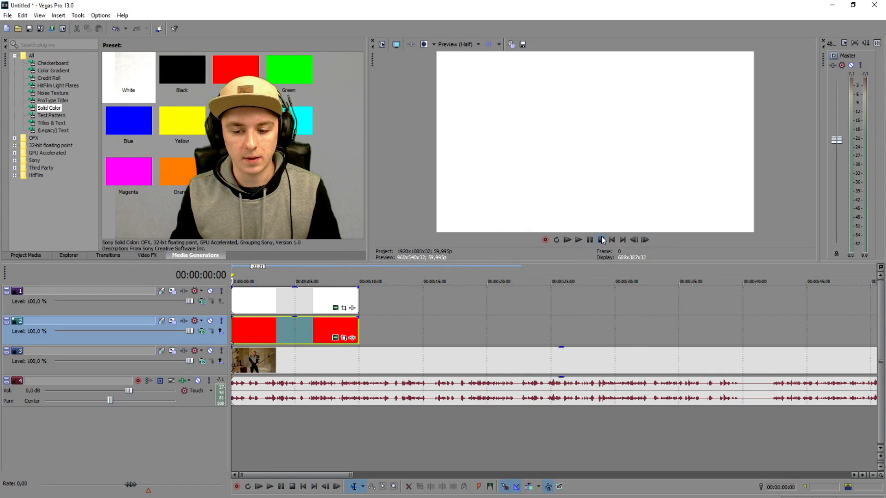
# Lower the white clip's opacity to fully transparent and the red clip's opacity to about 32%, with the playhead at 00:00:03:22.
pyautogui.scroll(3, 309, 315)
pyautogui.moveTo(336, 293); pyautogui.dragTo(333, 343)
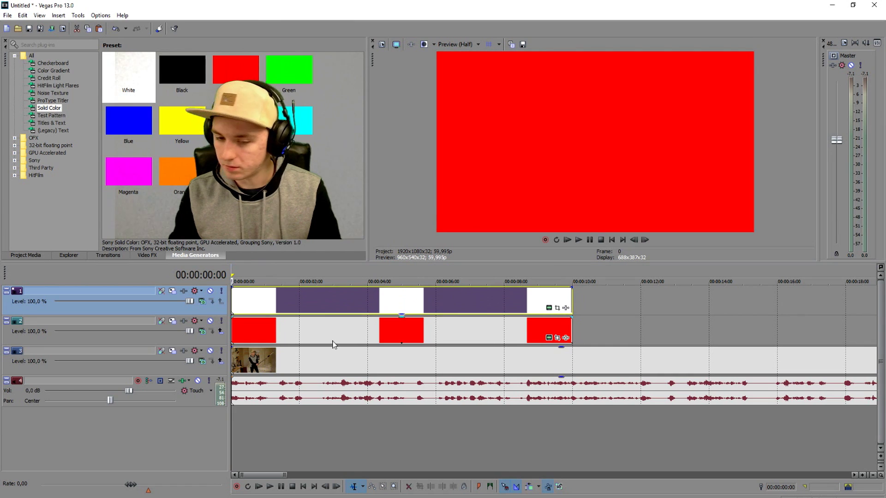
pyautogui.click(359, 337)
pyautogui.moveTo(379, 320); pyautogui.dragTo(376, 339)
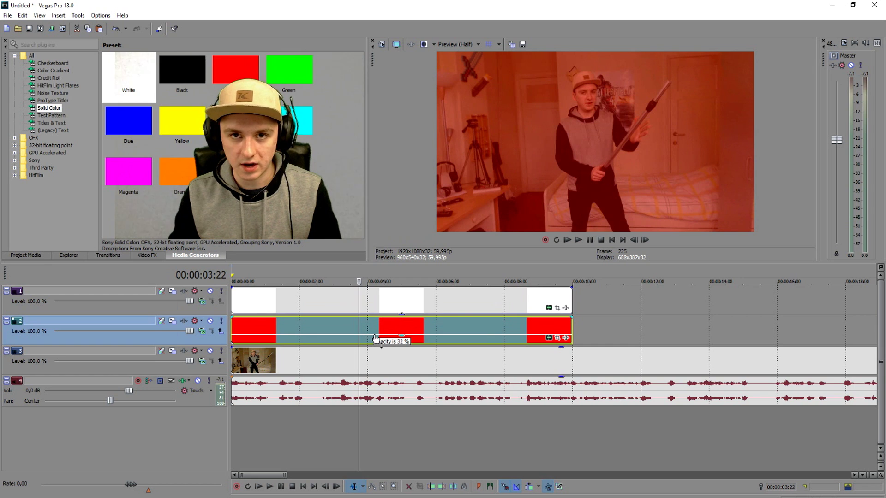
pyautogui.moveTo(376, 338); pyautogui.dragTo(375, 336)
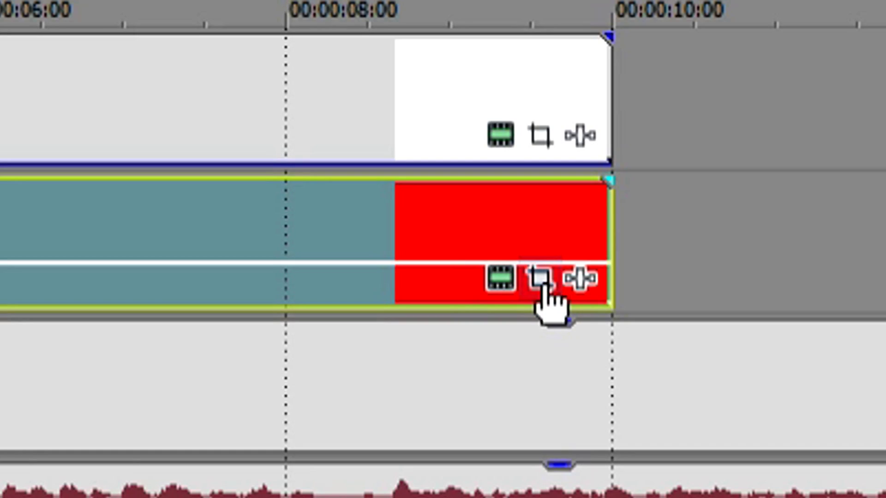
# Open Event Pan/Crop for the red clip and enable its Mask.
pyautogui.click(547, 285)
pyautogui.moveTo(473, 185); pyautogui.dragTo(476, 256)
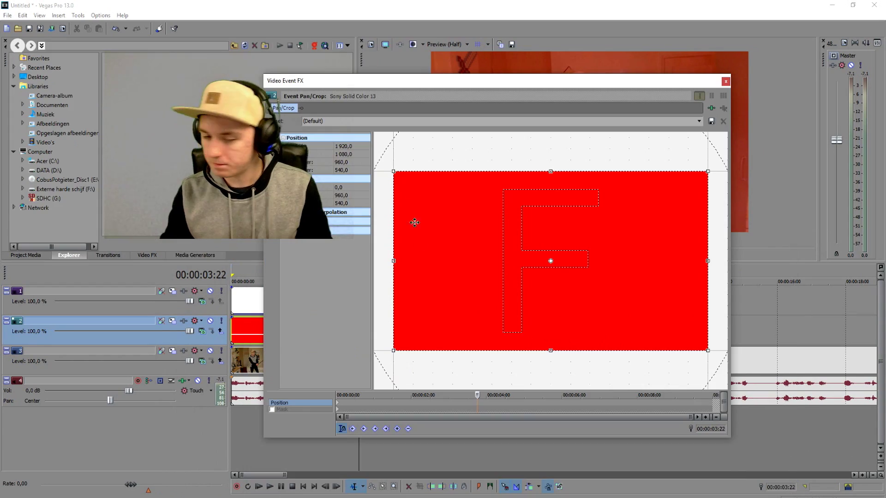
pyautogui.moveTo(425, 85); pyautogui.dragTo(526, 63)
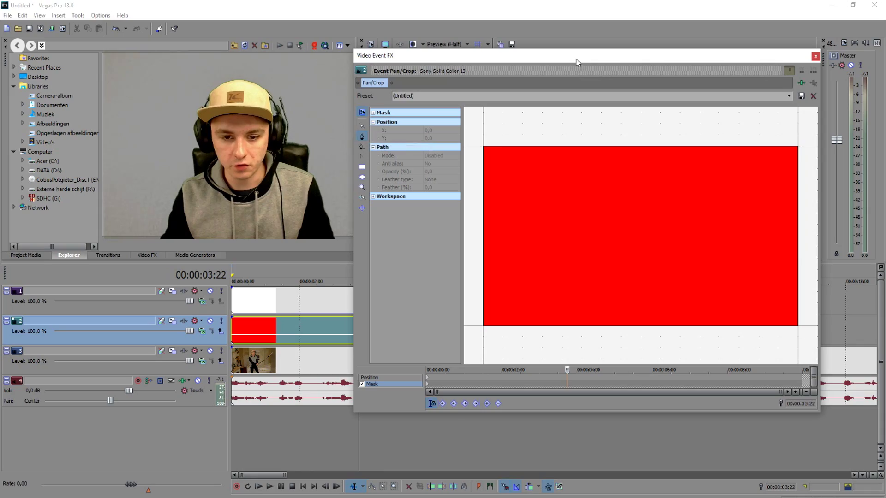
pyautogui.moveTo(578, 59); pyautogui.dragTo(495, 122)
# Draw a closed, narrow four-point diagonal mask on the red clip, roughly following the stick's angle.
pyautogui.click(629, 237)
pyautogui.click(636, 243)
pyautogui.click(557, 301)
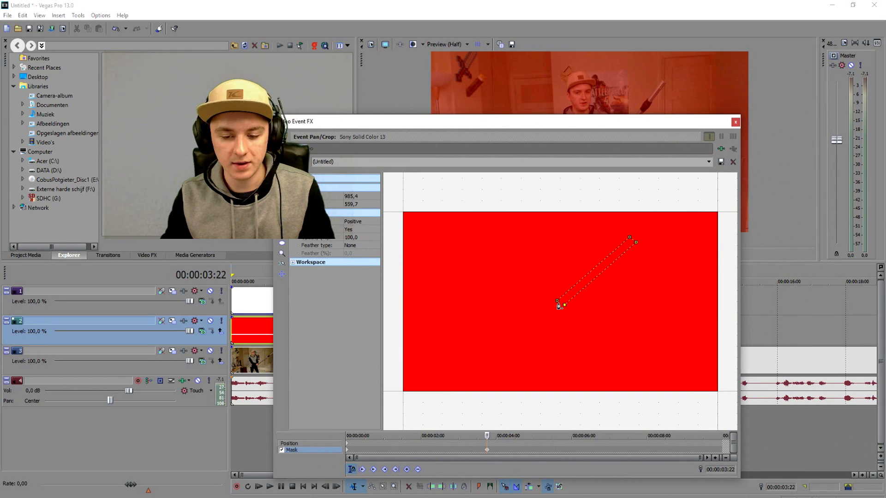
pyautogui.click(563, 305)
# Adjust the four mask points so the red shape covers the stick from tip to hands at 00:00:03:22.
pyautogui.moveTo(586, 128); pyautogui.dragTo(597, 233)
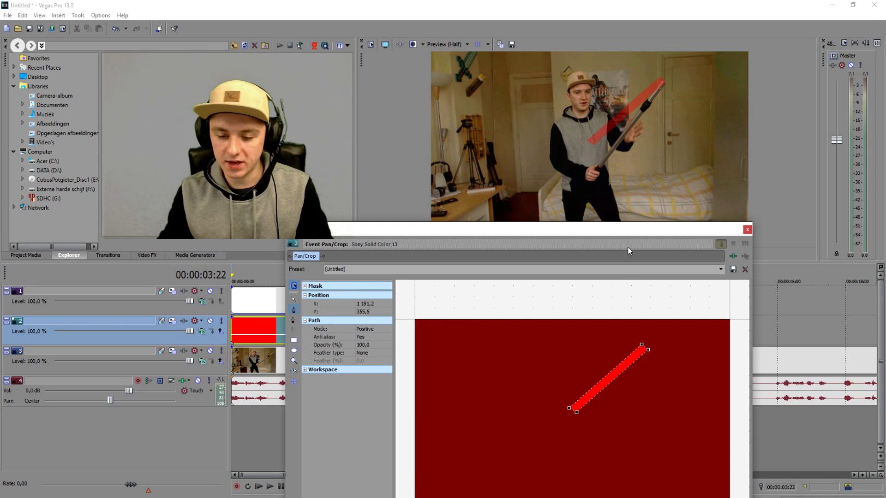
pyautogui.scroll(3, 696, 366)
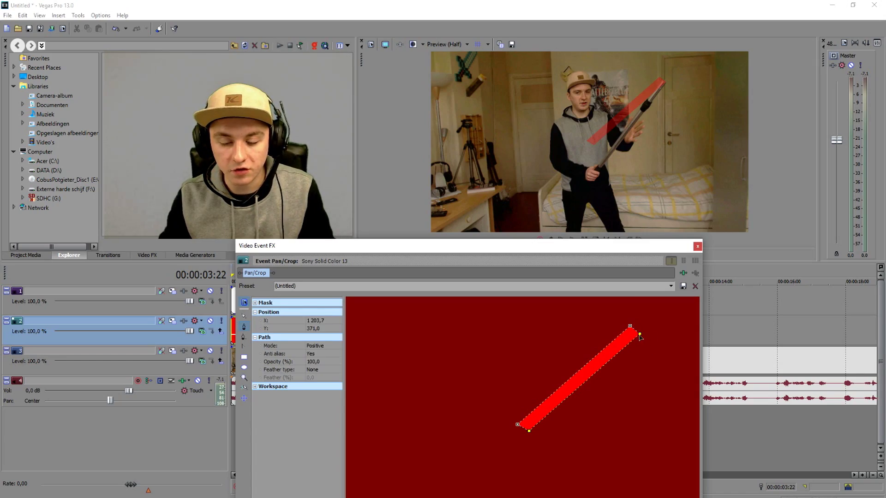
pyautogui.moveTo(646, 334); pyautogui.dragTo(704, 394)
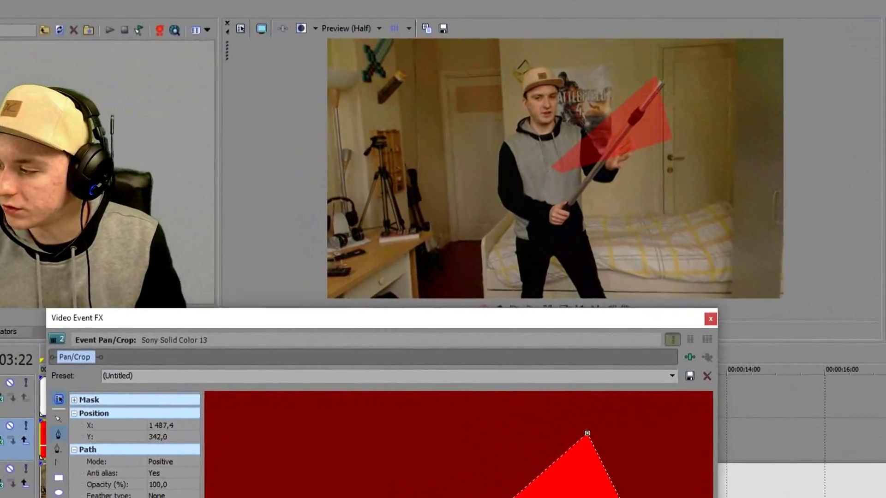
pyautogui.moveTo(620, 497); pyautogui.dragTo(613, 497)
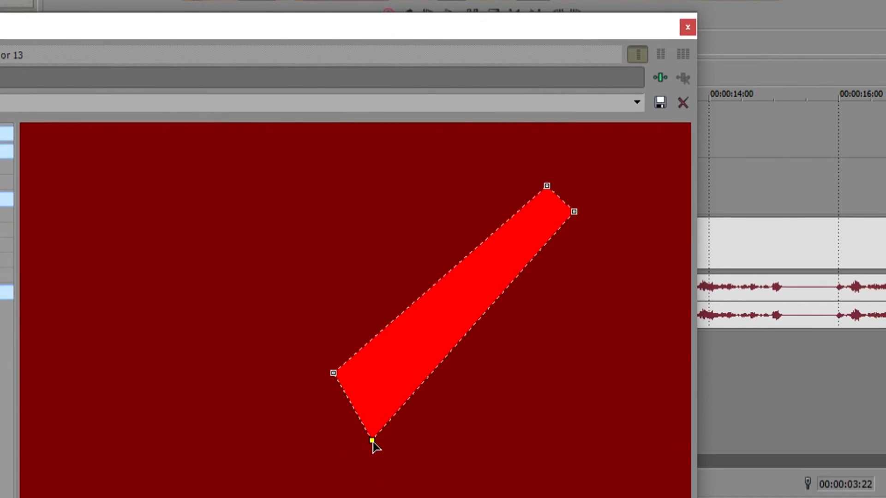
pyautogui.moveTo(372, 438); pyautogui.dragTo(376, 447)
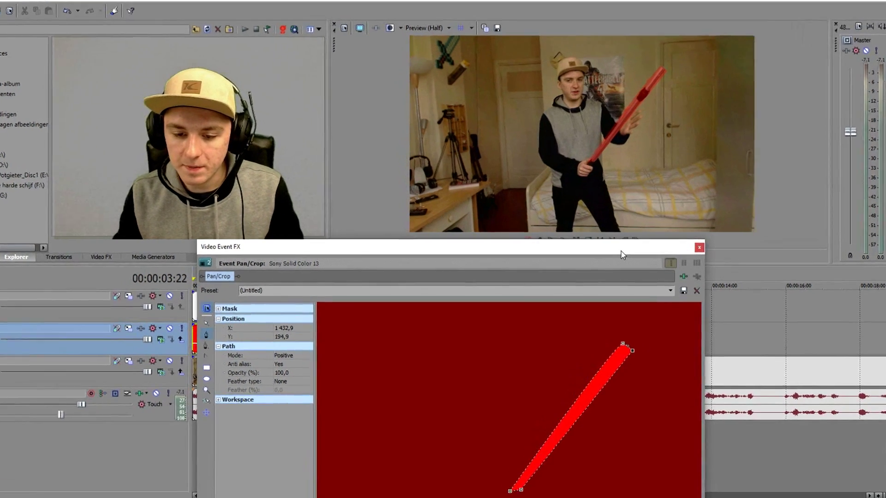
# Advance to frame 266 (00:00:04:13) and reposition the mask points over the stick.
pyautogui.moveTo(626, 249); pyautogui.dragTo(640, 269)
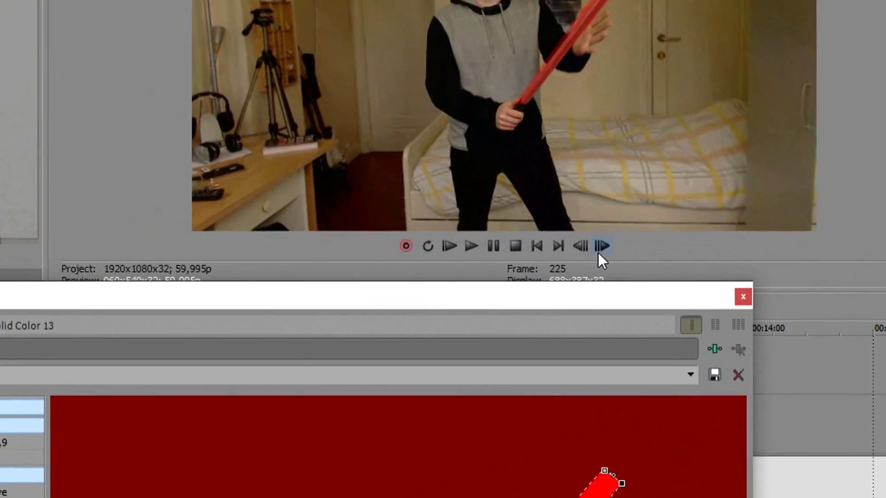
pyautogui.click(601, 248)
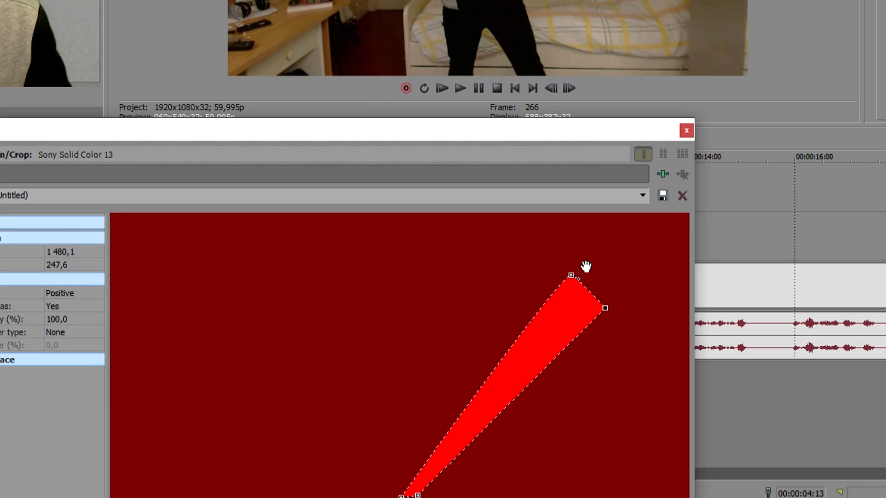
pyautogui.moveTo(574, 276); pyautogui.dragTo(589, 290)
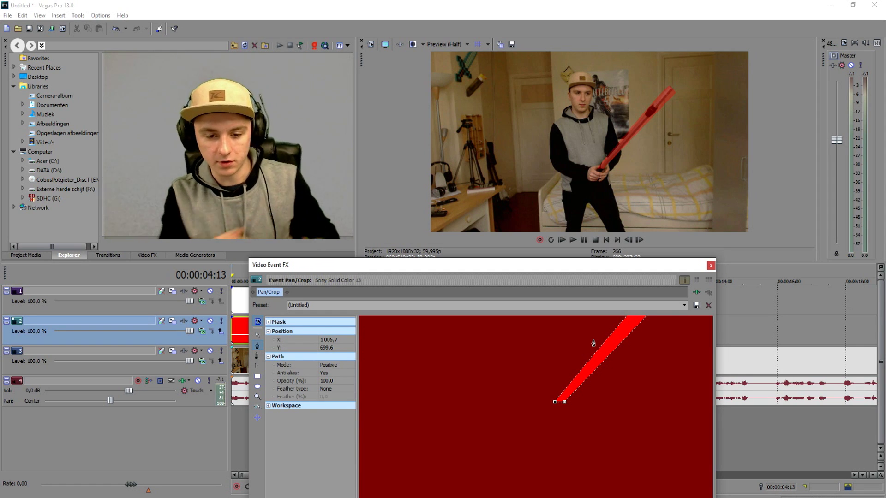
# Step through the frames with the mask window moved aside and stop at frame 276 (00:00:04:18).
pyautogui.moveTo(616, 273); pyautogui.dragTo(629, 324)
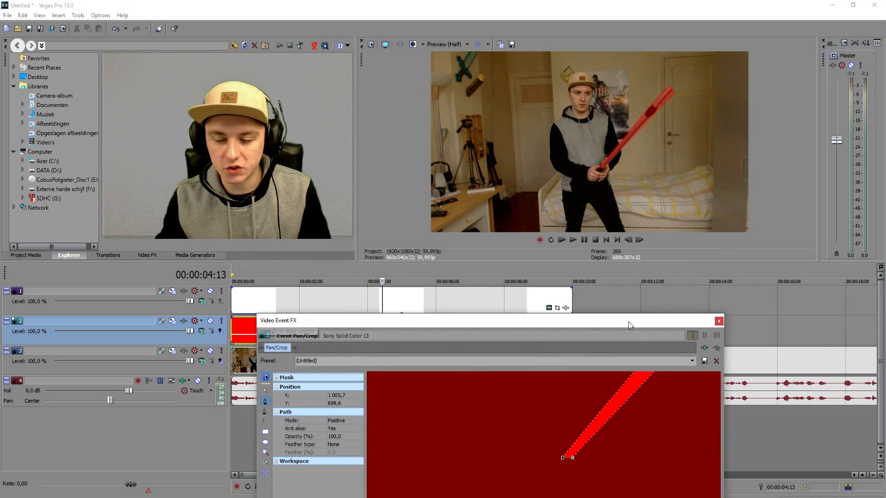
pyautogui.click(644, 242)
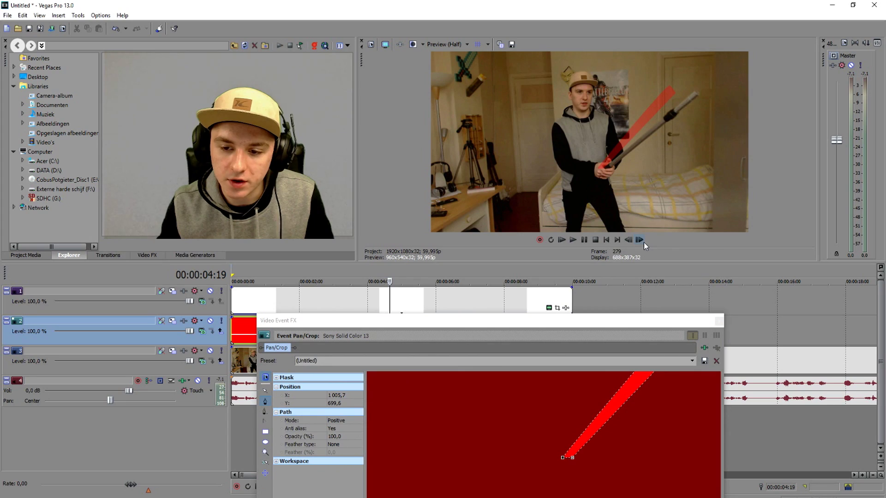
pyautogui.click(630, 240)
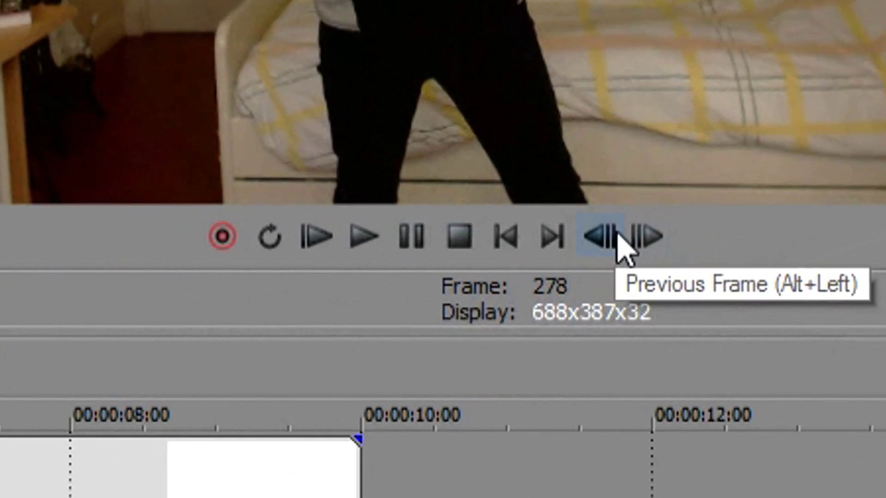
pyautogui.click(629, 239)
pyautogui.click(628, 239)
pyautogui.click(628, 238)
pyautogui.click(628, 239)
pyautogui.click(629, 239)
pyautogui.click(629, 239)
pyautogui.click(628, 239)
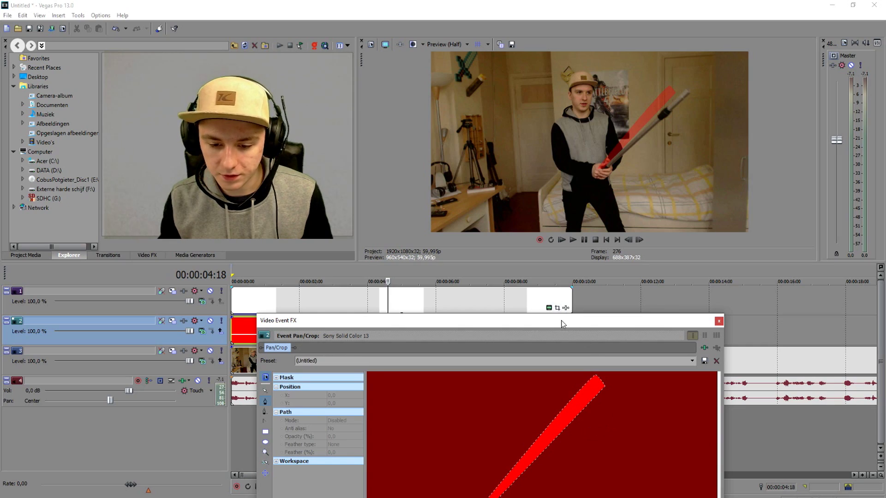
# Reshape the mask at 00:00:04:18 by moving its tip and handle points onto the stick.
pyautogui.moveTo(563, 324); pyautogui.dragTo(570, 260)
pyautogui.click(584, 359)
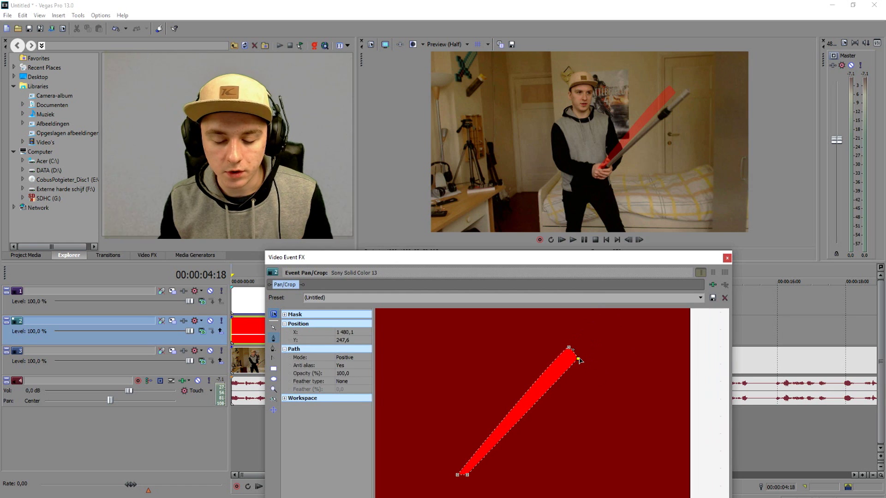
pyautogui.moveTo(621, 244); pyautogui.dragTo(634, 246)
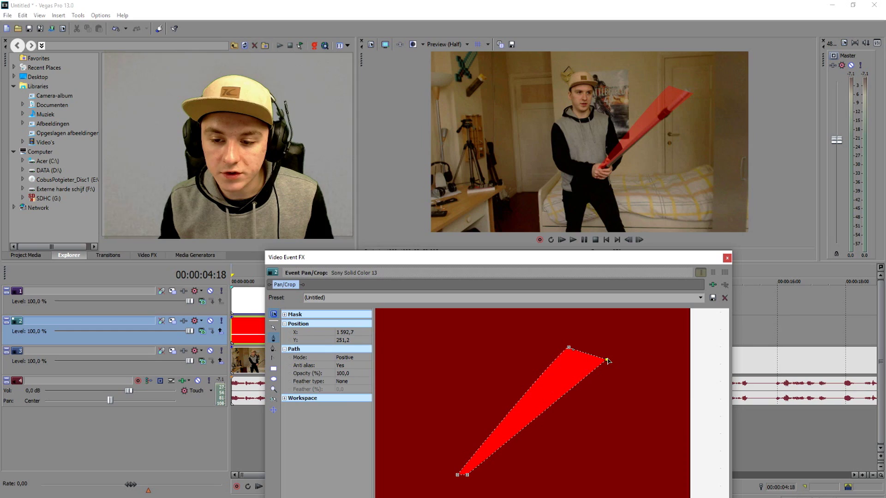
pyautogui.moveTo(571, 353); pyautogui.dragTo(588, 353)
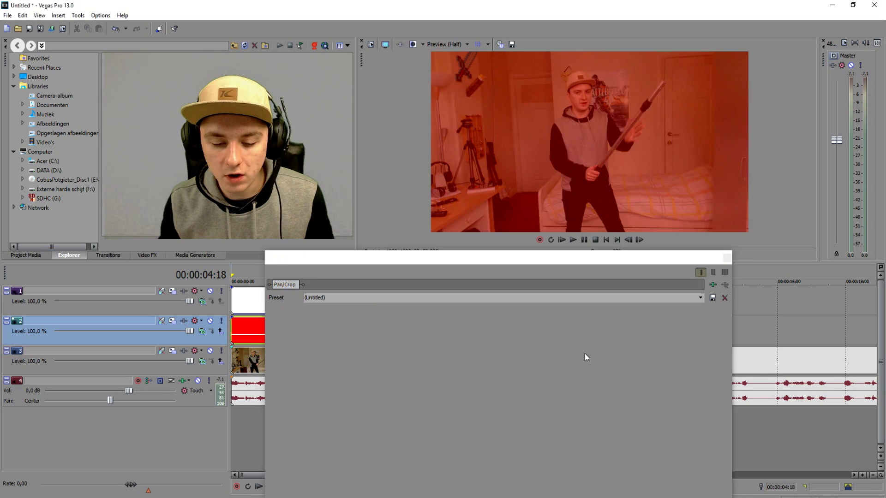
pyautogui.moveTo(571, 350); pyautogui.dragTo(590, 353)
pyautogui.moveTo(467, 478)
pyautogui.mouseDown()
pyautogui.moveTo(475, 478)
pyautogui.moveTo(464, 474)
pyautogui.mouseUp()
pyautogui.click(465, 472)
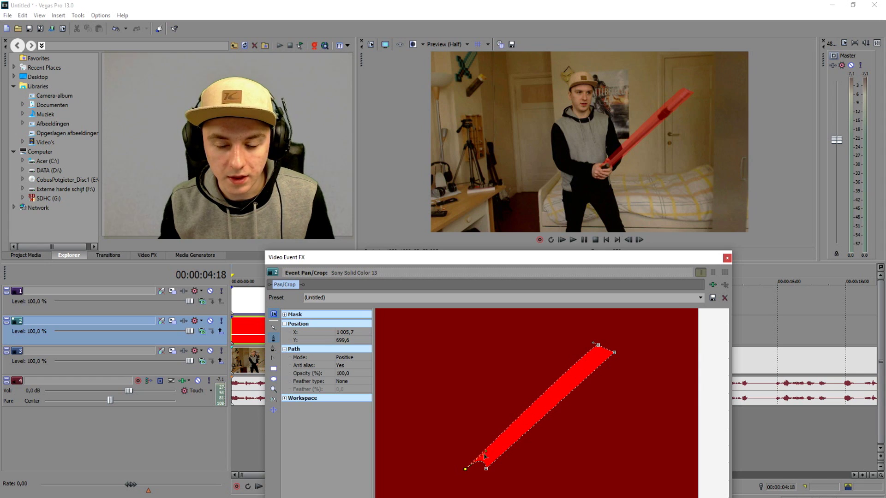
# Refit the mask points to the stick at 00:00:04:22, close the mask window and play back the result.
pyautogui.moveTo(600, 345); pyautogui.dragTo(629, 353)
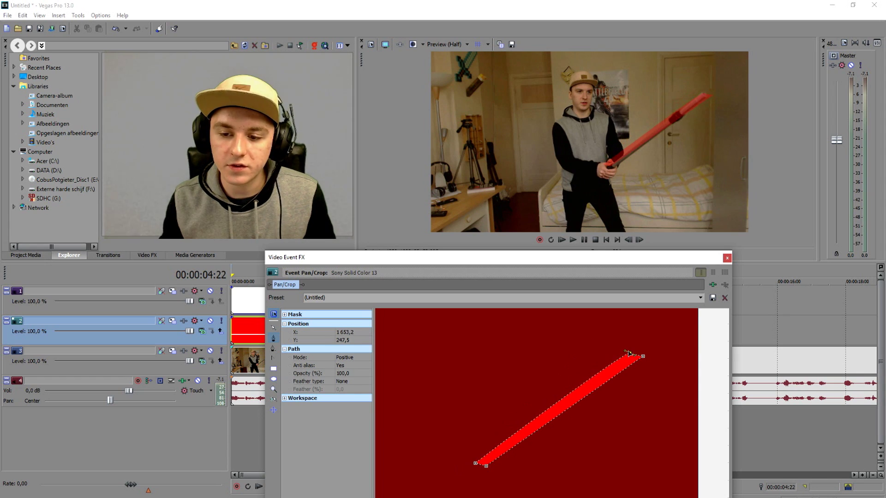
pyautogui.moveTo(488, 468); pyautogui.dragTo(490, 470)
pyautogui.click(493, 469)
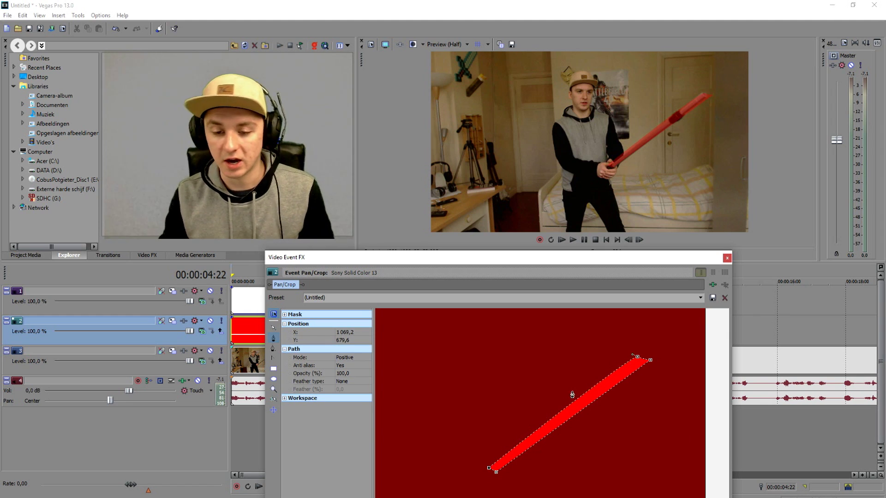
pyautogui.click(727, 258)
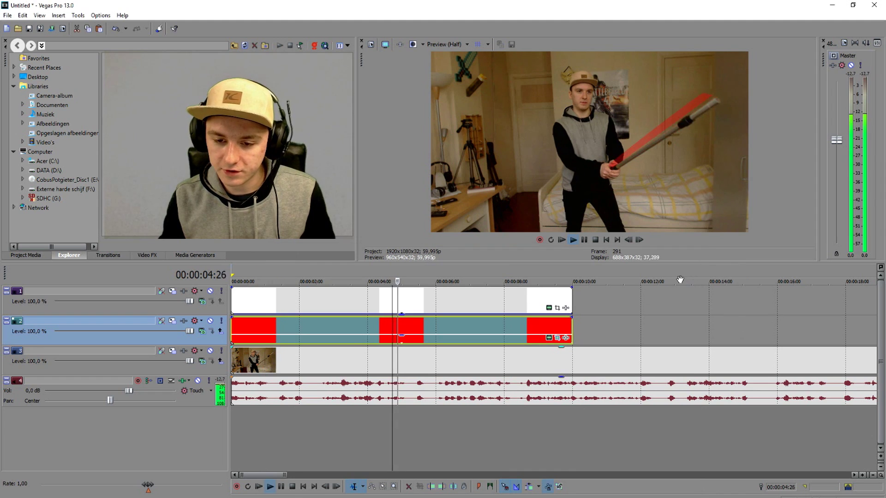
pyautogui.click(606, 294)
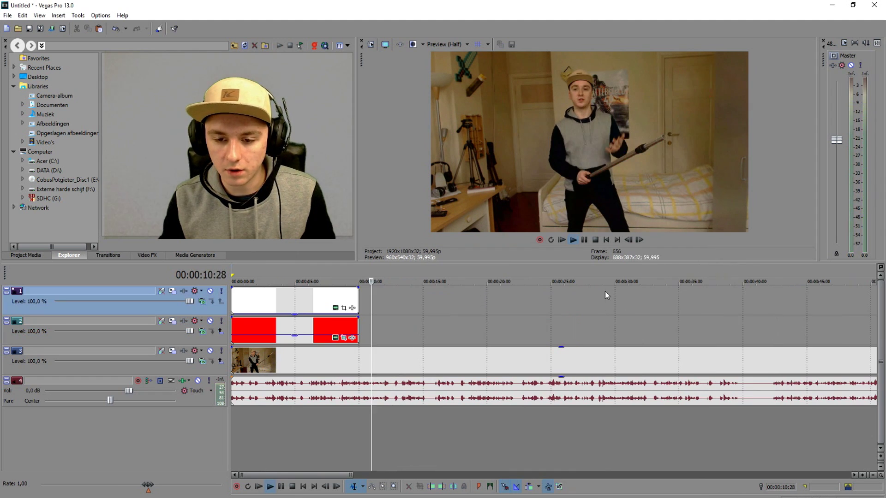
# Look over the footage beyond the masked clips around 00:01:28:13 and return the playhead to the start of the timeline.
pyautogui.scroll(-5, 554, 286)
pyautogui.click(517, 277)
pyautogui.click(608, 274)
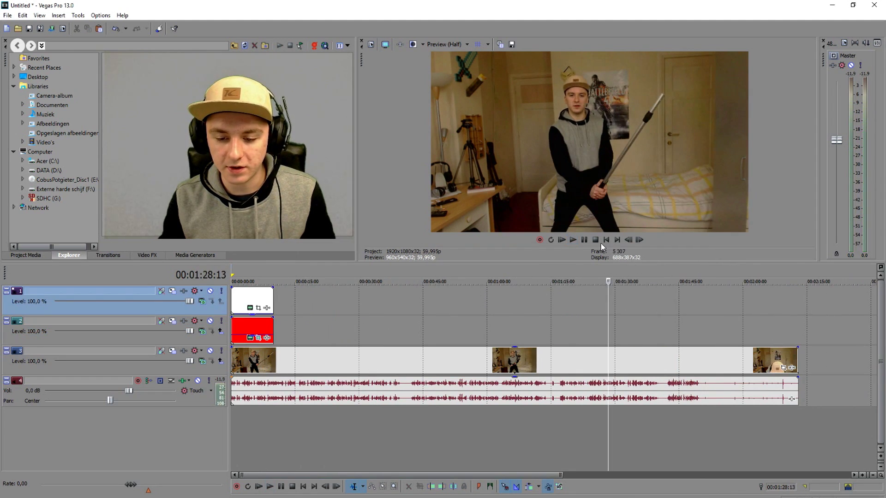
pyautogui.click(607, 240)
# Play the timeline from the beginning to check how the semi-transparent red mask follows the stick, and stop playback.
pyautogui.scroll(5, 577, 289)
pyautogui.press('space')
pyautogui.moveTo(416, 318); pyautogui.dragTo(414, 337)
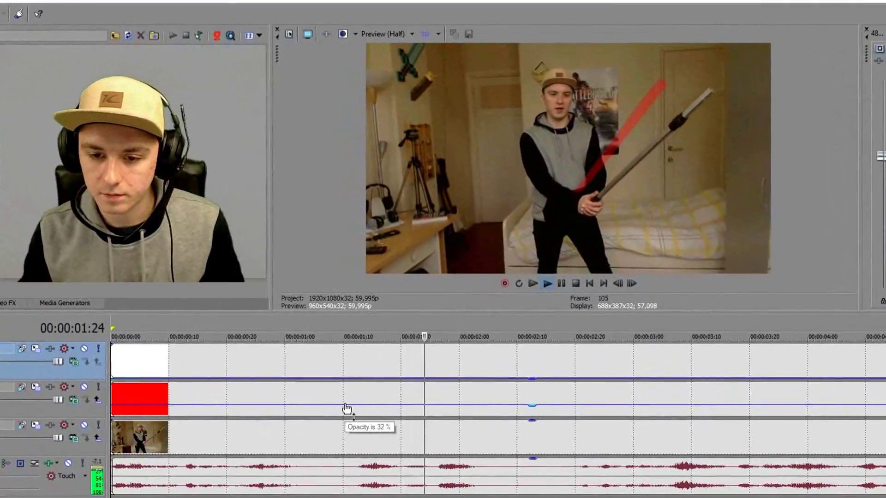
pyautogui.scroll(-3, 390, 363)
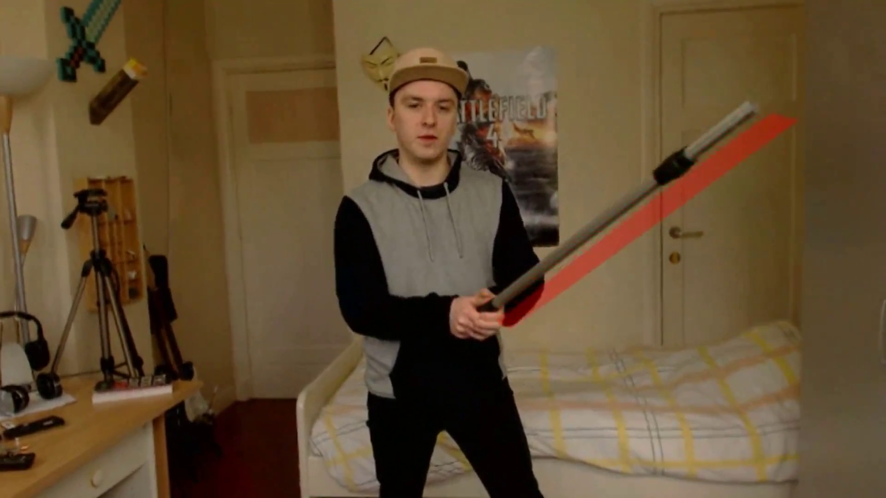
pyautogui.press('space')
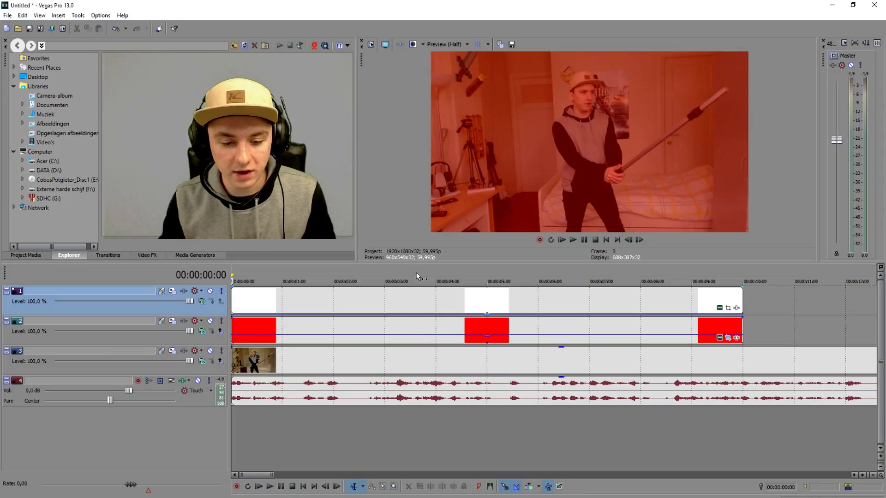
# Play back the keyframed section from about 00:00:04:00 to 00:00:04:21 in a loop, park the playhead at 00:00:04:05 and turn looping off.
pyautogui.moveTo(416, 272); pyautogui.dragTo(461, 274)
pyautogui.press('space')
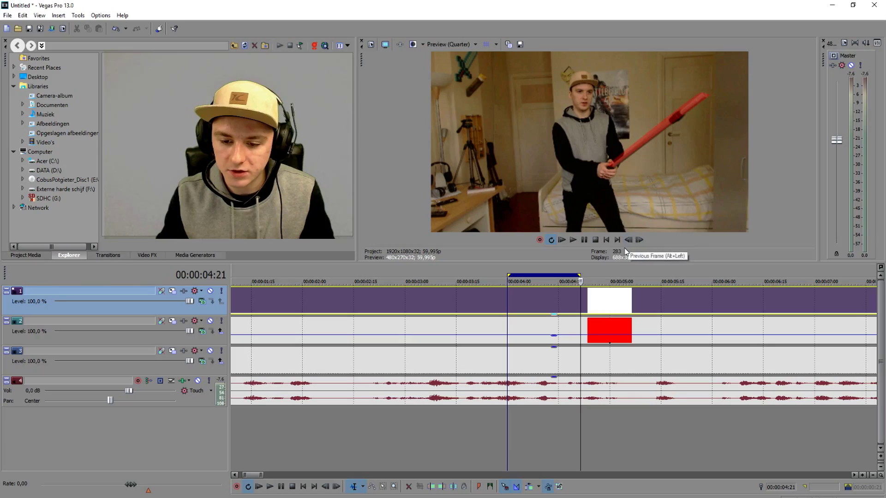
pyautogui.scroll(-8, 443, 319)
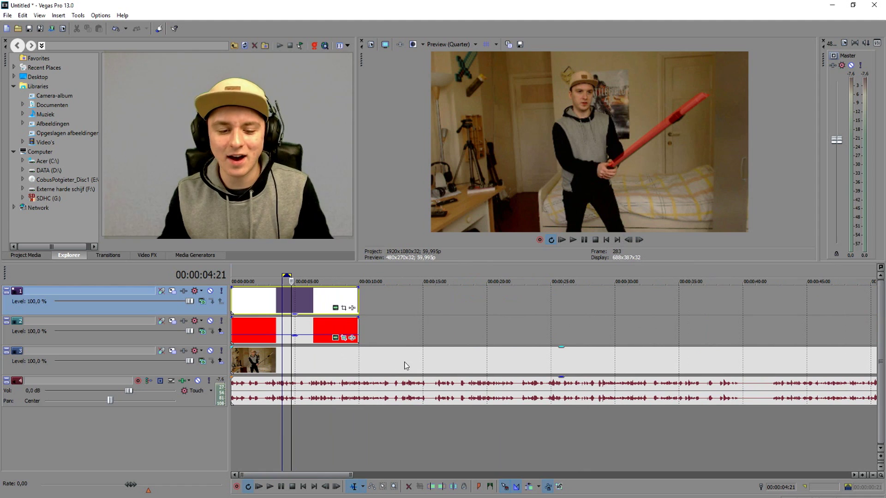
pyautogui.scroll(5, 630, 344)
pyautogui.click(512, 298)
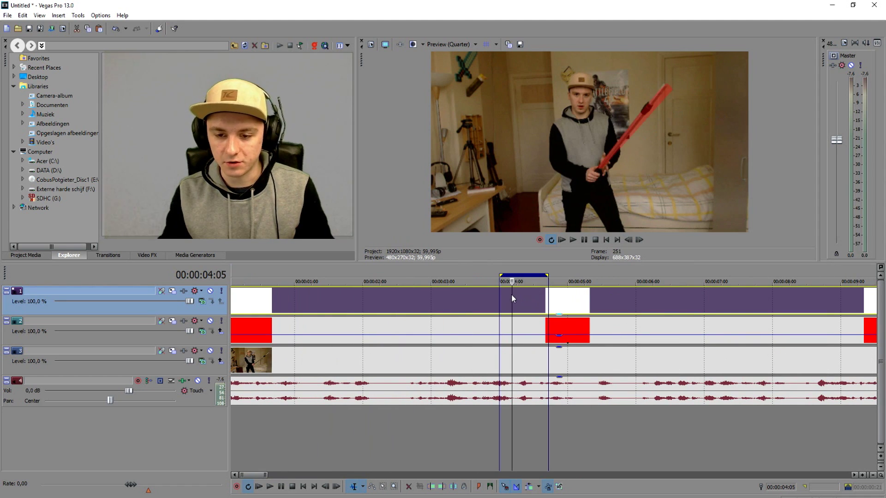
pyautogui.click(551, 240)
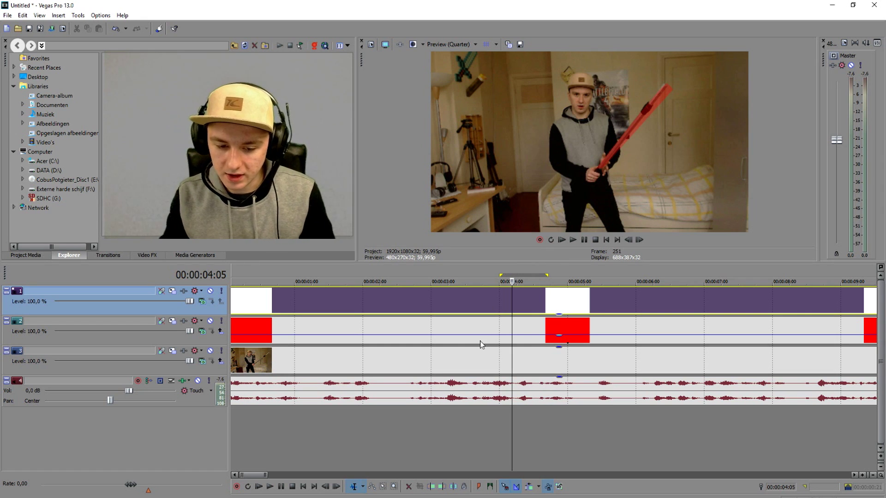
# Raise the red solid colour clip to full opacity and enable its Gaussian Blur effect.
pyautogui.moveTo(486, 338); pyautogui.dragTo(485, 304)
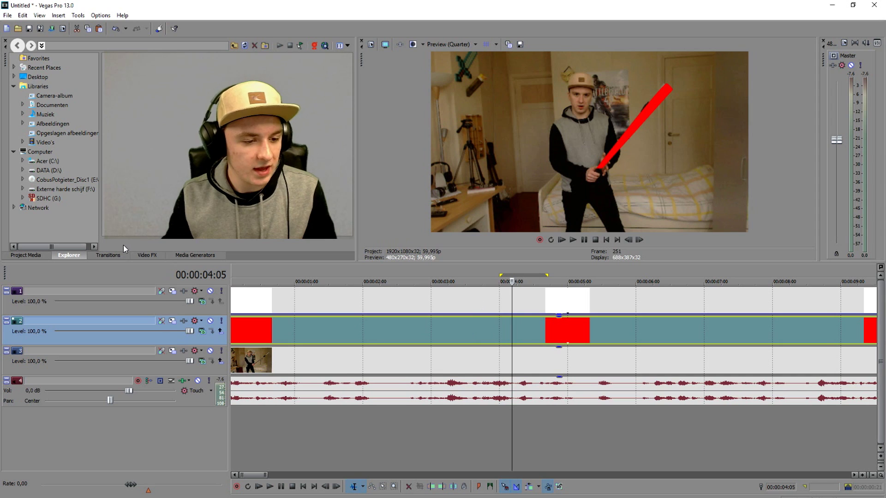
pyautogui.click(146, 255)
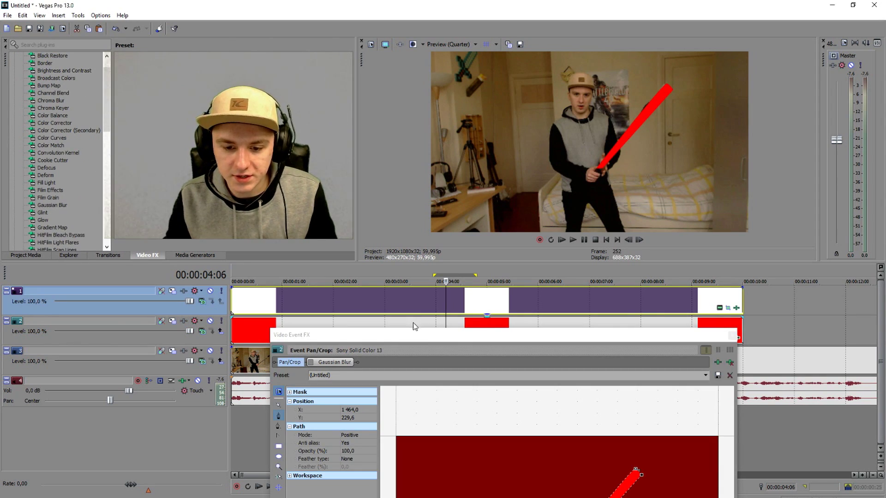
pyautogui.click(311, 363)
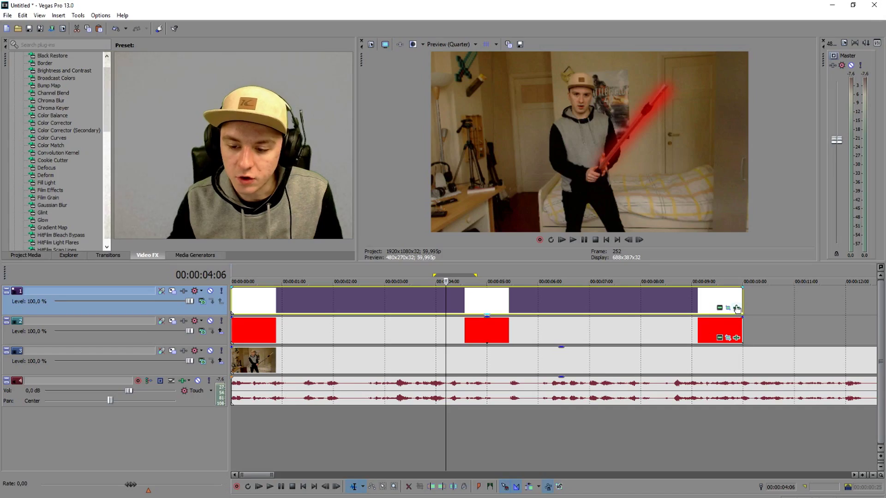
# Use the Soften Gaussian Blur preset on the white solid colour clip, enable its Glow effect and show the Glow settings.
pyautogui.click(736, 308)
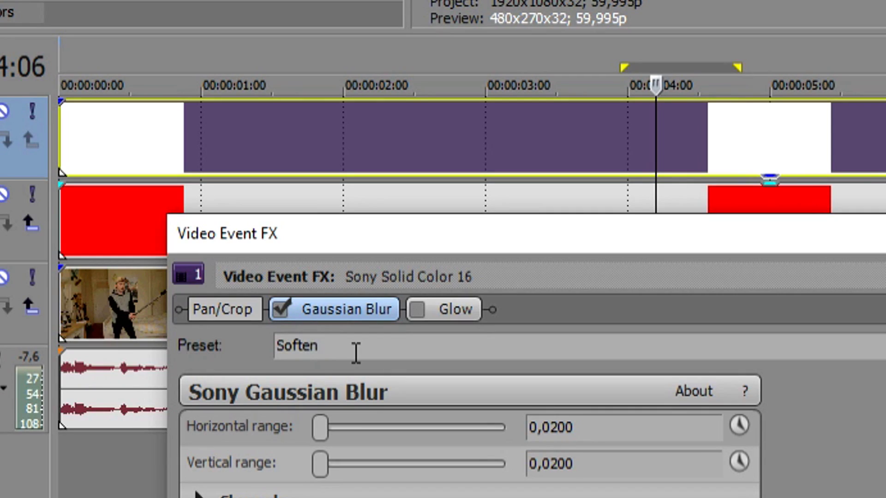
pyautogui.doubleClick(358, 353)
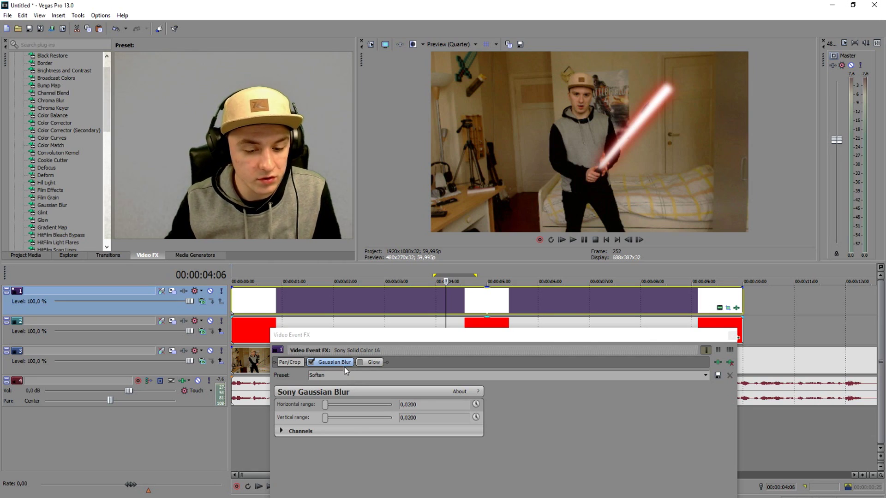
pyautogui.click(361, 362)
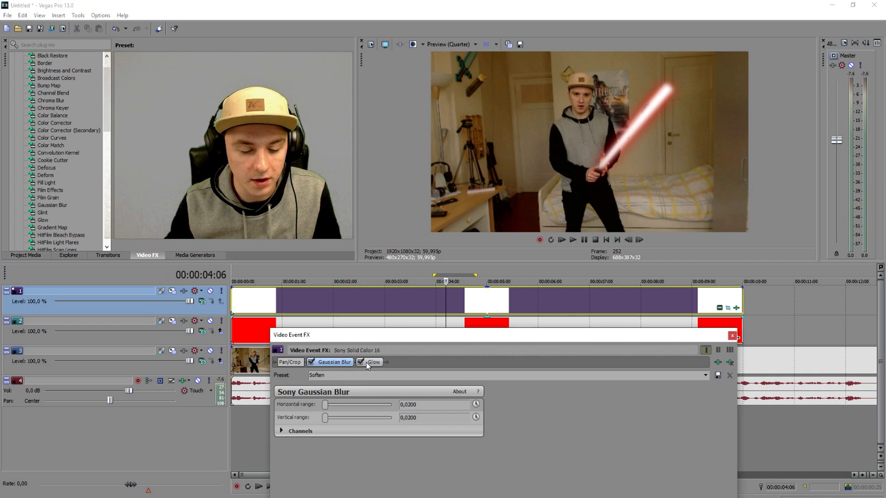
pyautogui.click(366, 363)
# Mark a loop region from 00:00:03:26 to 00:00:05:02, close the effects window and play the lightsaber section looped in full screen.
pyautogui.moveTo(429, 275); pyautogui.dragTo(491, 275)
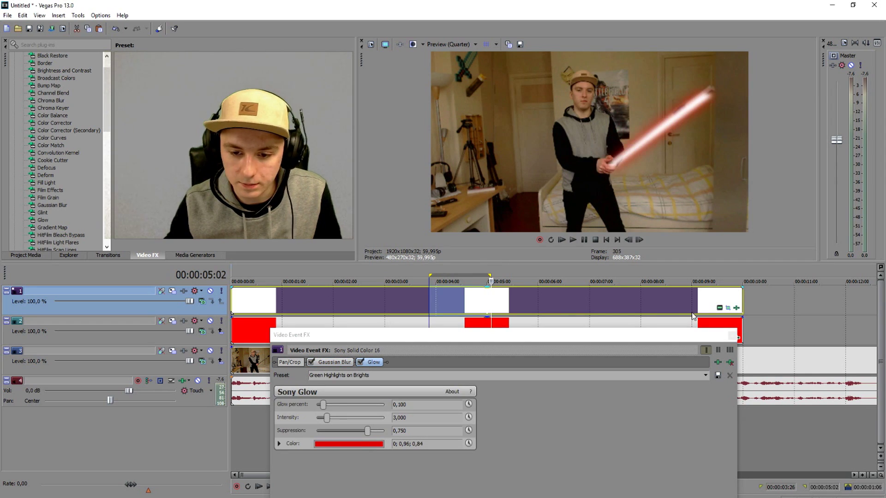
pyautogui.click(733, 337)
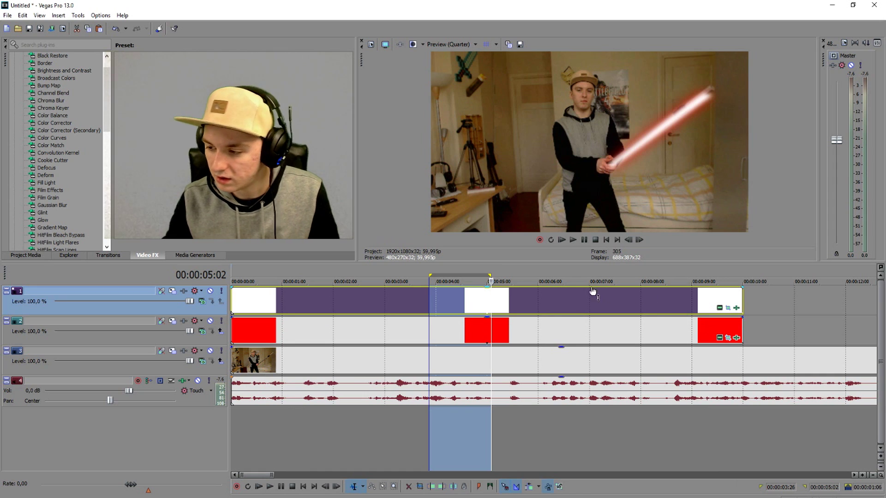
pyautogui.click(550, 241)
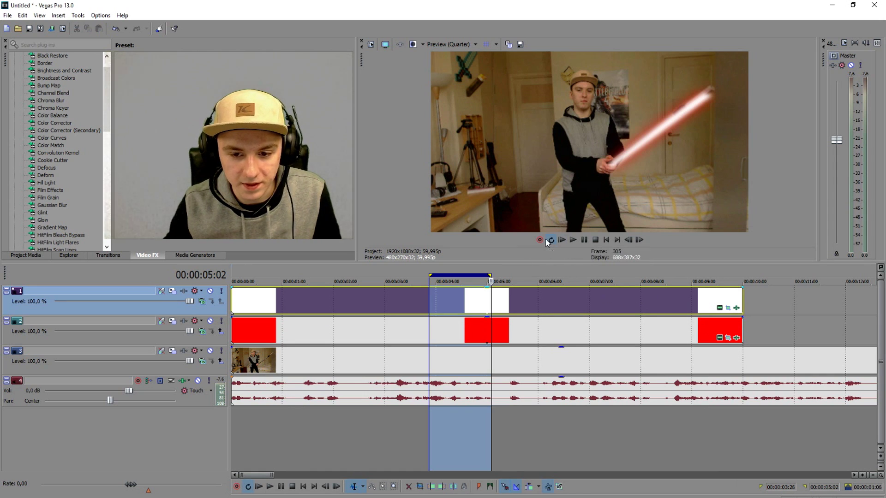
pyautogui.press('space')
pyautogui.hotkey('alt', 'shift', '4')
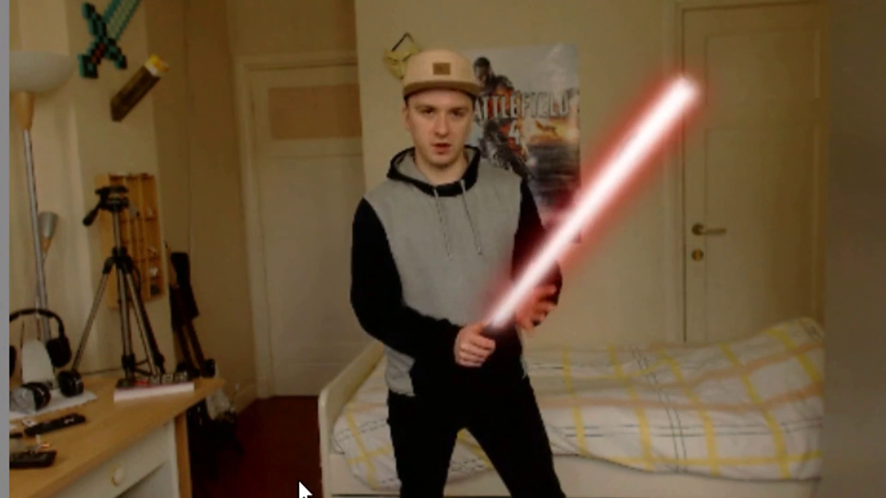
pyautogui.press('Escape')
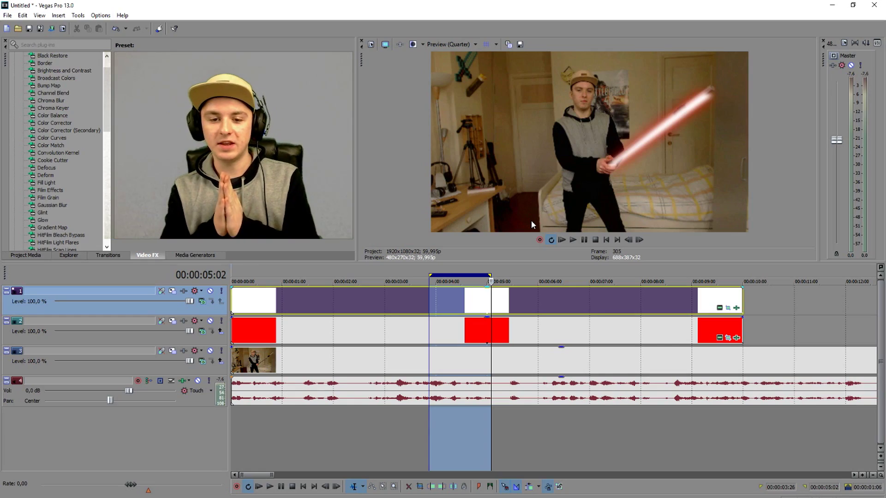